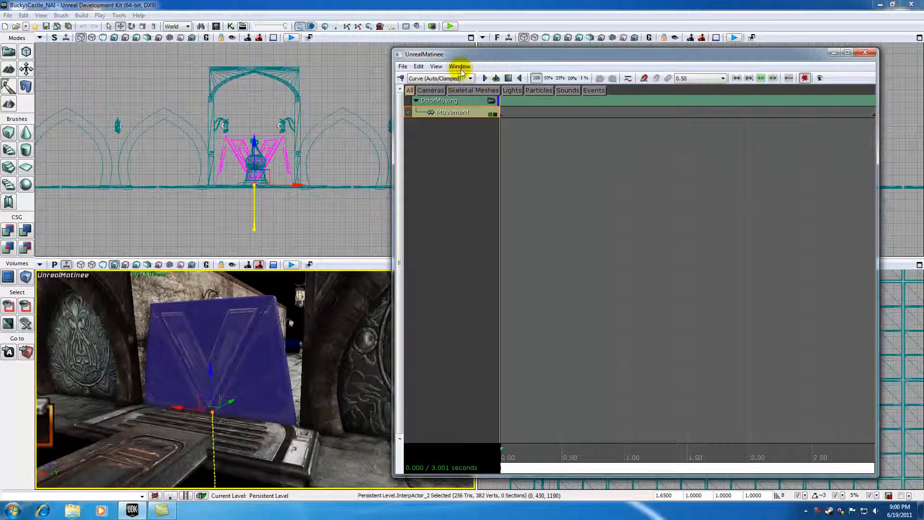
Step: Show the Matinee Curve Editor and enlarge its graph area above the tracks
click(460, 67)
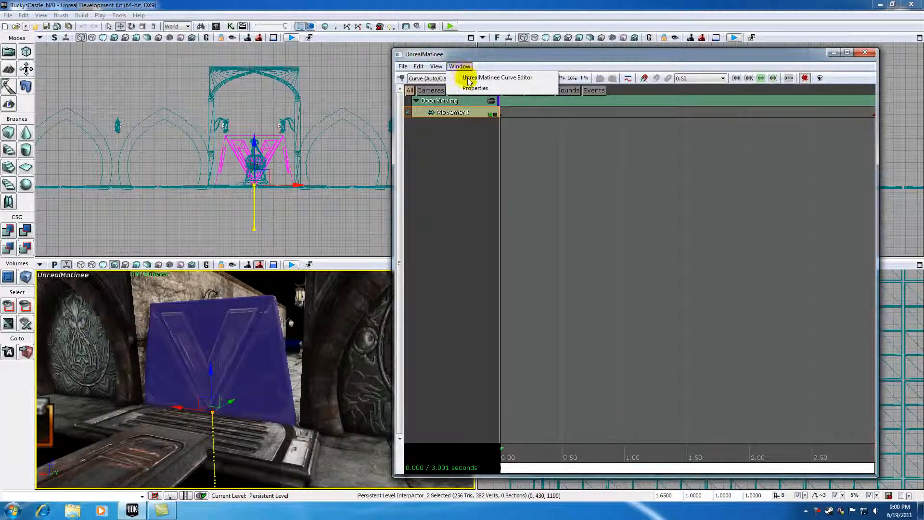
click(467, 77)
click(628, 79)
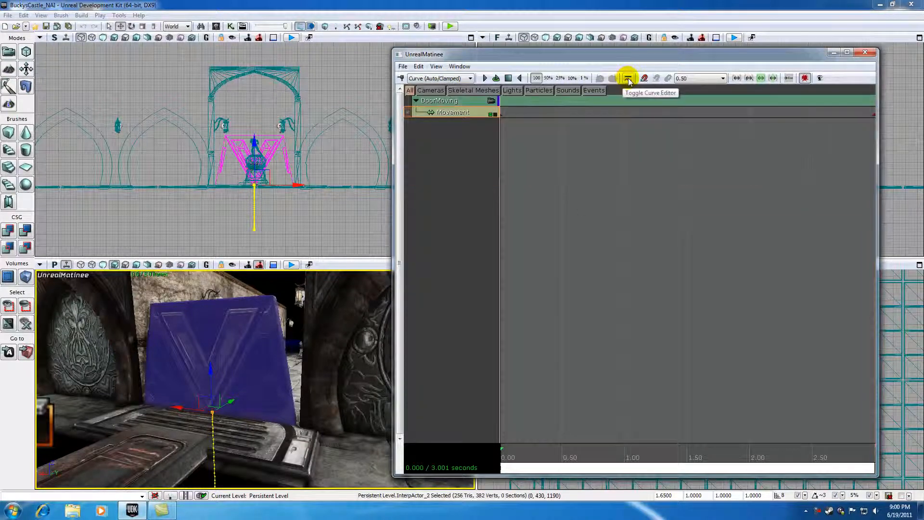
click(628, 79)
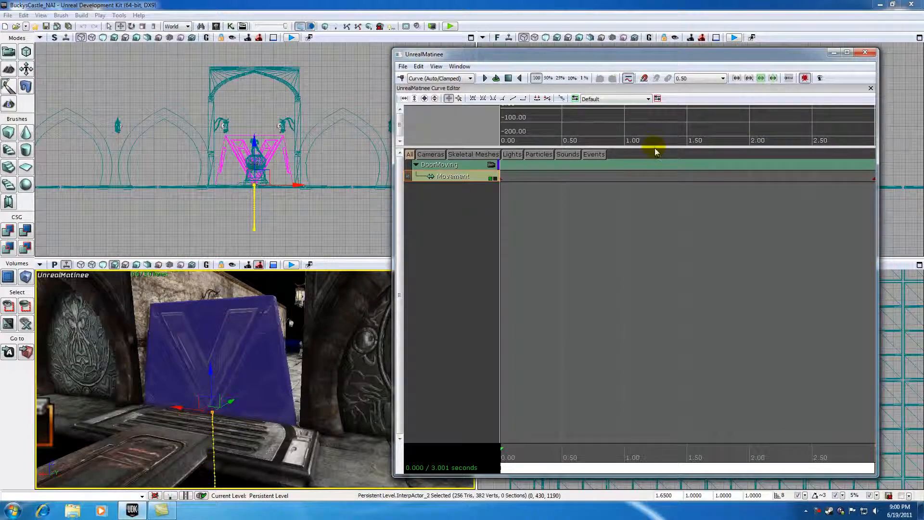
drag(655, 147, 657, 223)
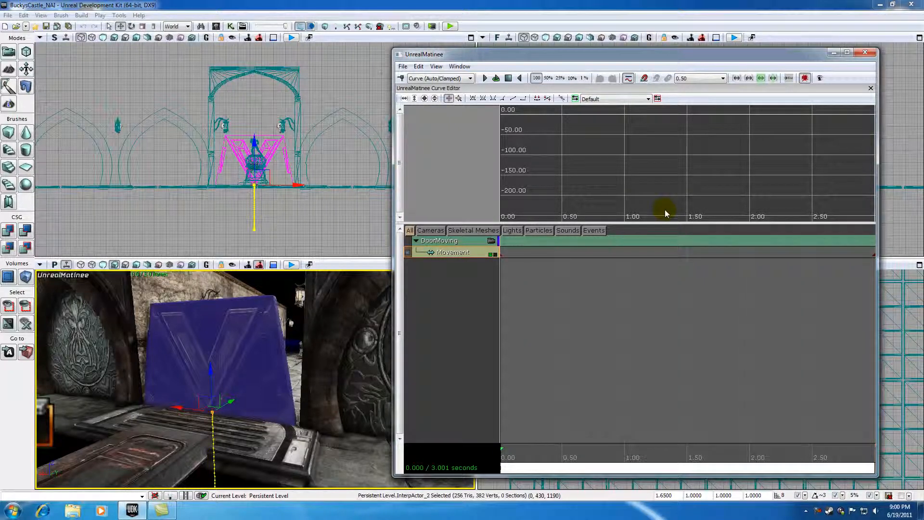
Step: Display the DoorMoving Movement track in the Curve Editor and fit the view to all of its curves
click(494, 254)
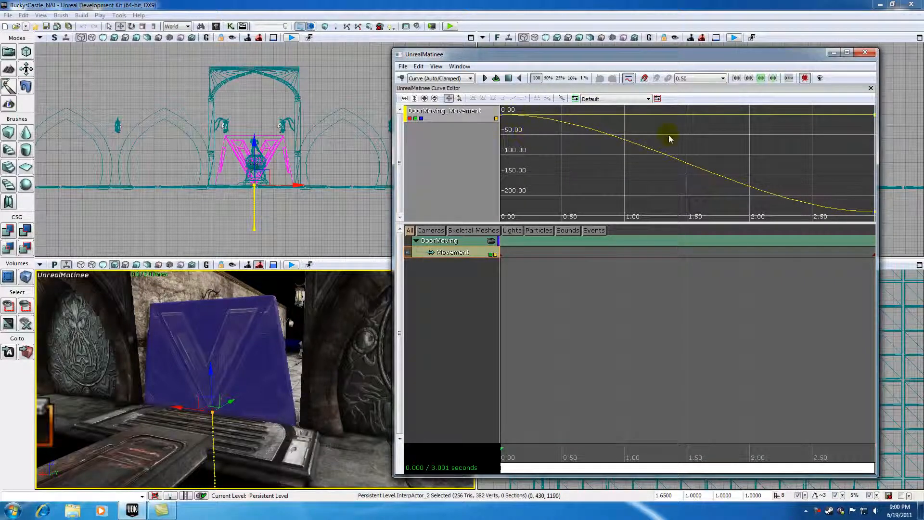
drag(559, 149, 762, 188)
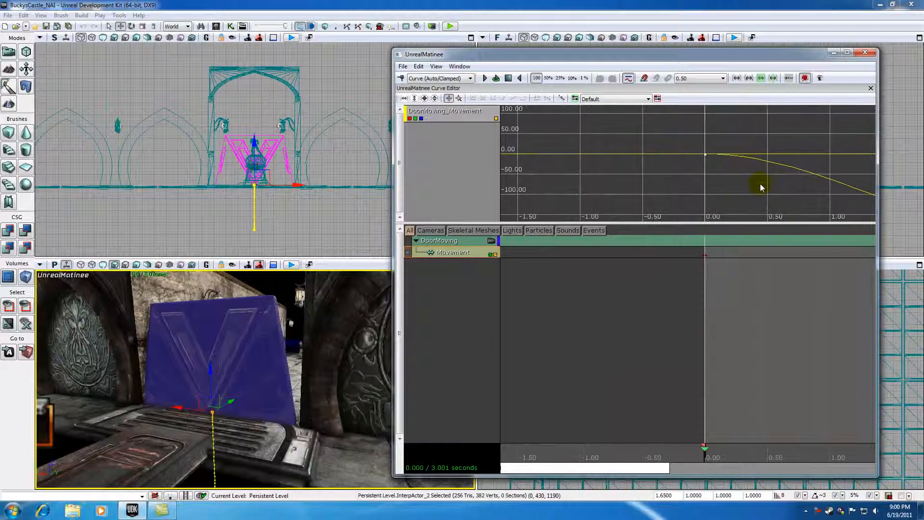
click(425, 99)
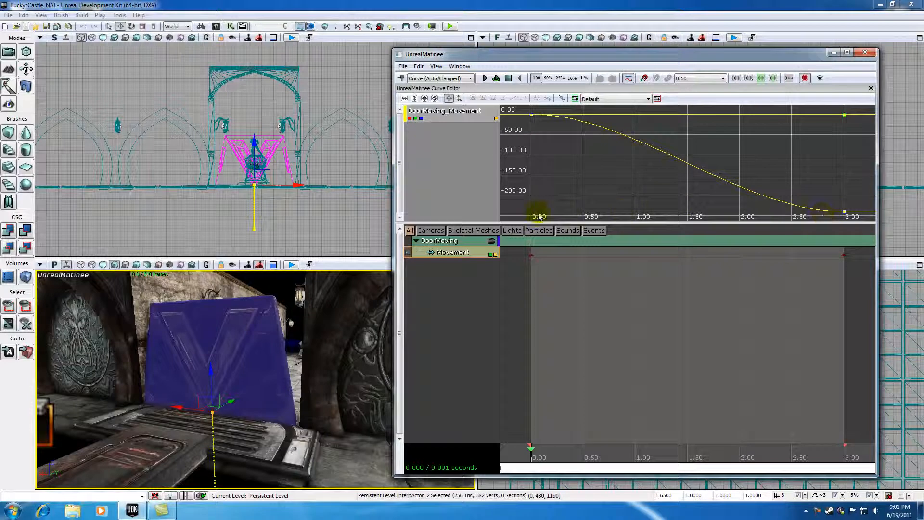
drag(532, 458, 527, 438)
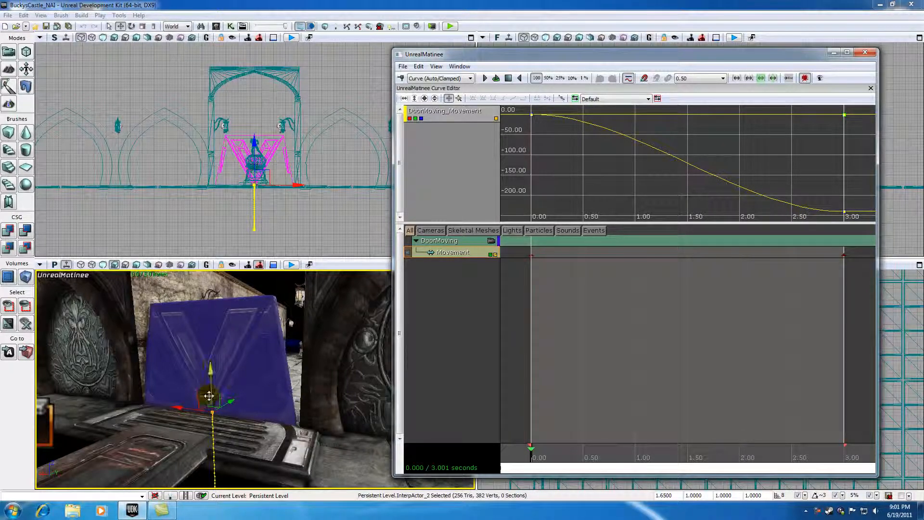
Step: Isolate the X curve of the DoorMoving movement and inspect its start and end keys while previewing the door at about 0.76 s
click(420, 119)
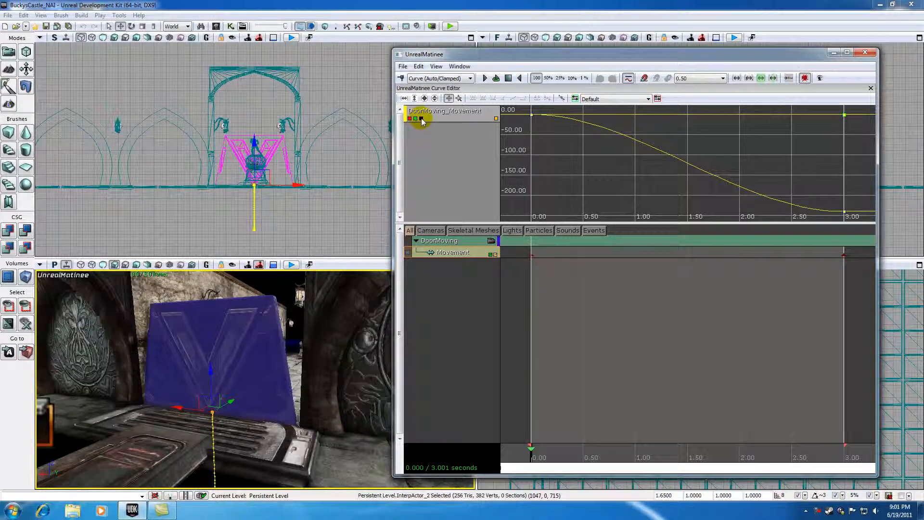
click(420, 119)
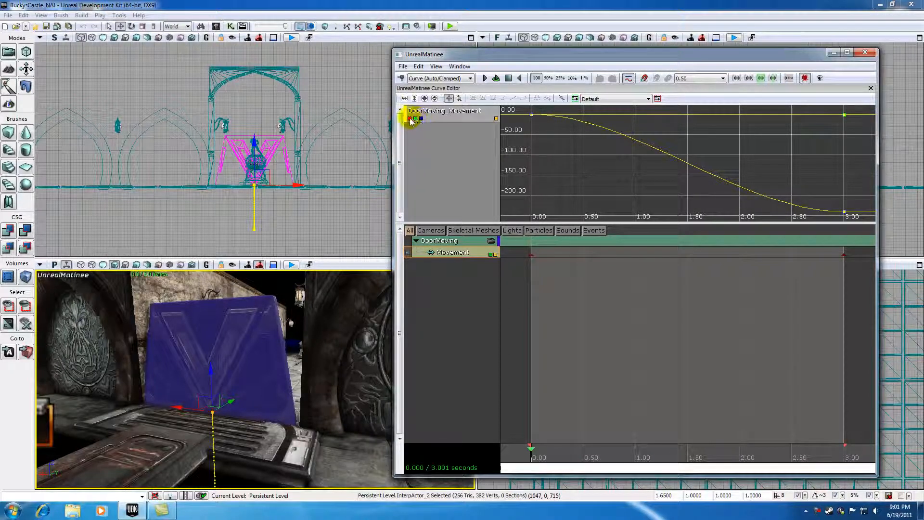
click(421, 119)
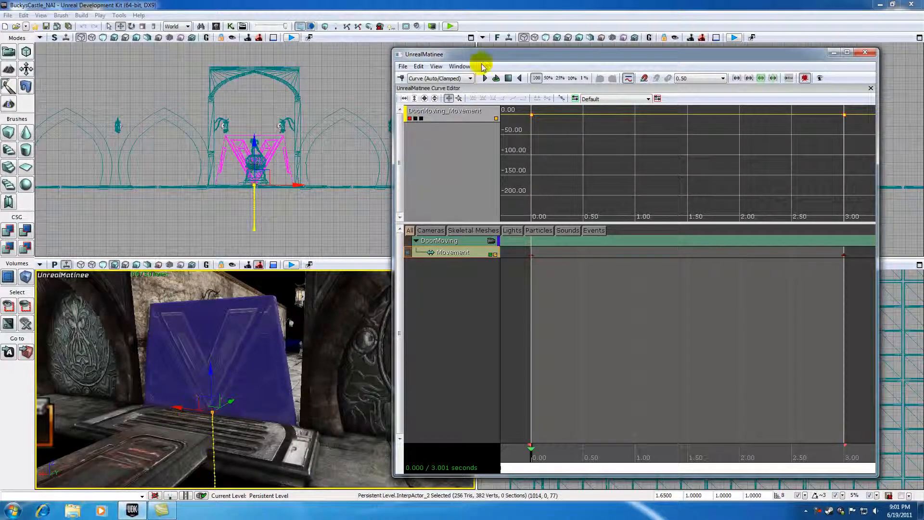
click(416, 118)
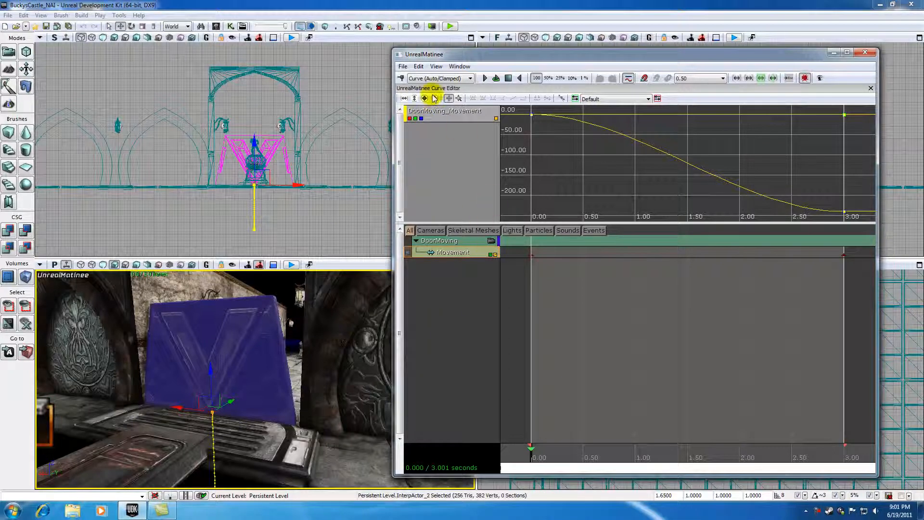
click(422, 118)
click(415, 118)
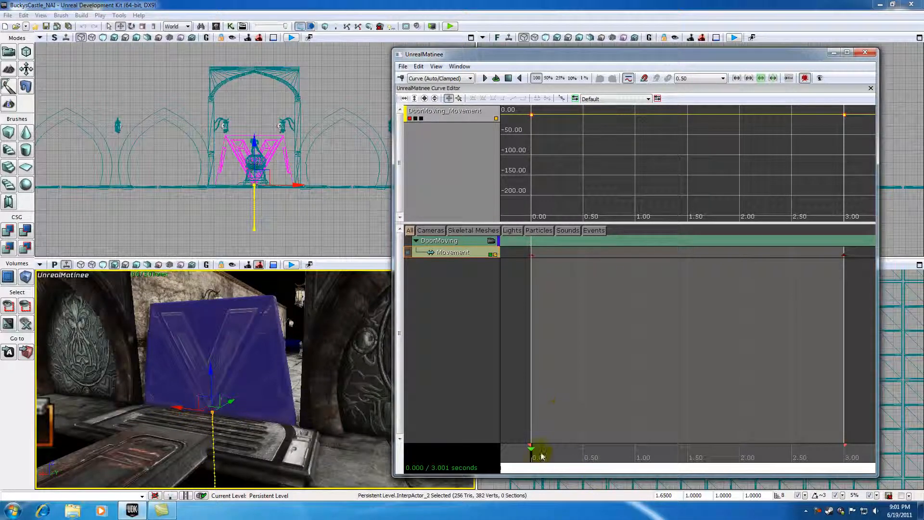
drag(531, 456, 610, 445)
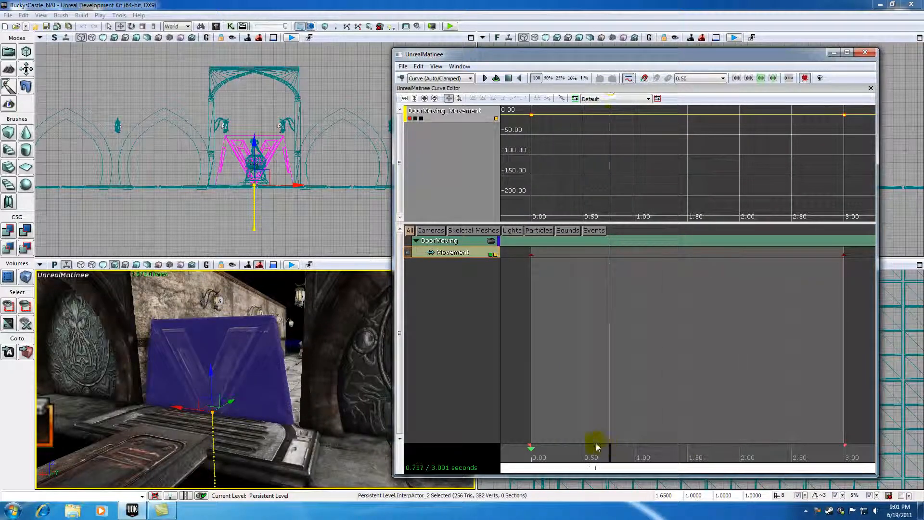
click(532, 116)
mouse_move(848, 117)
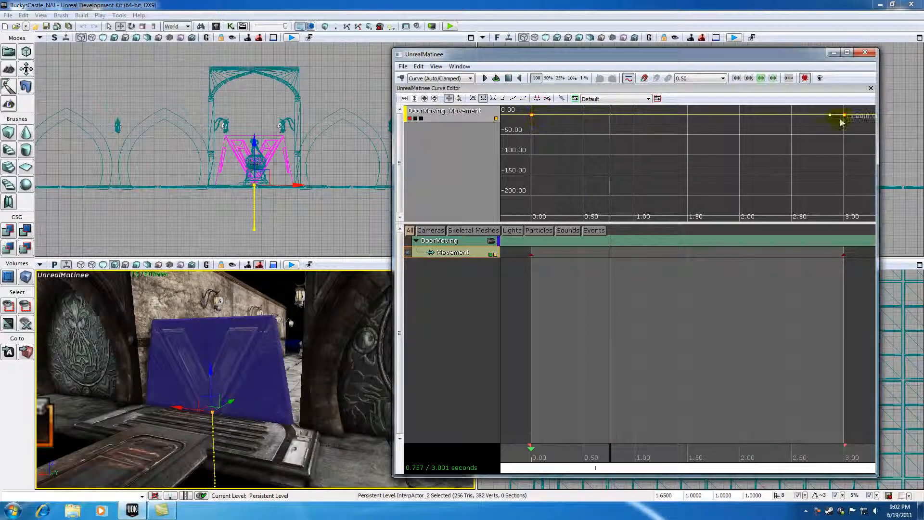
Step: Isolate the Y curve of the movement and inspect its start and end keys, previewing the door at about 1.06 s
click(410, 118)
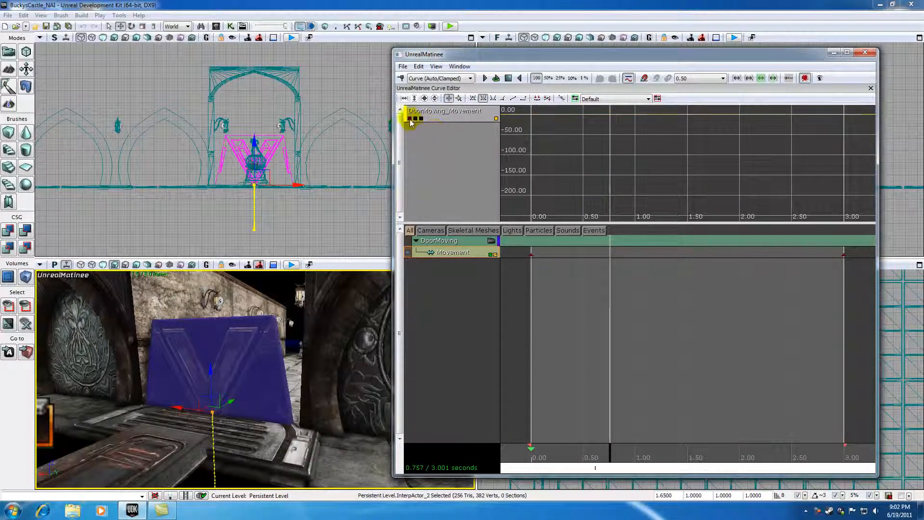
click(415, 118)
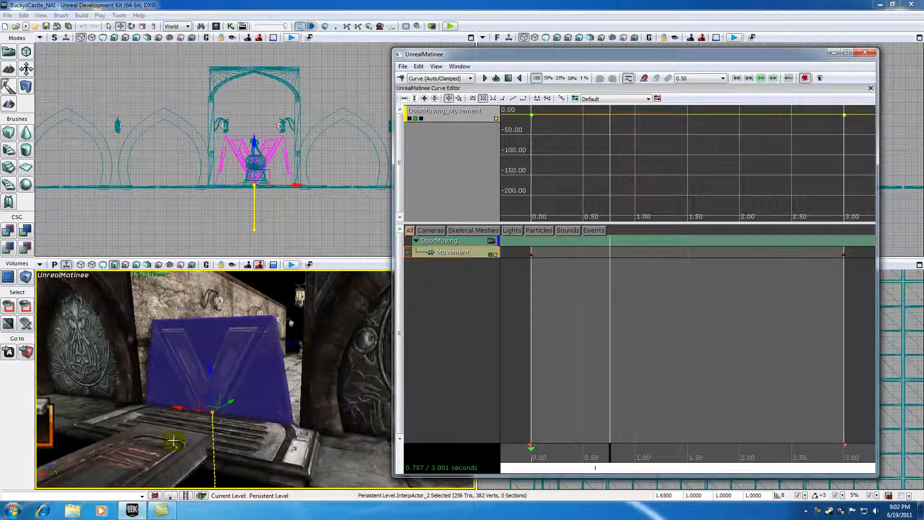
drag(609, 451, 641, 449)
click(531, 116)
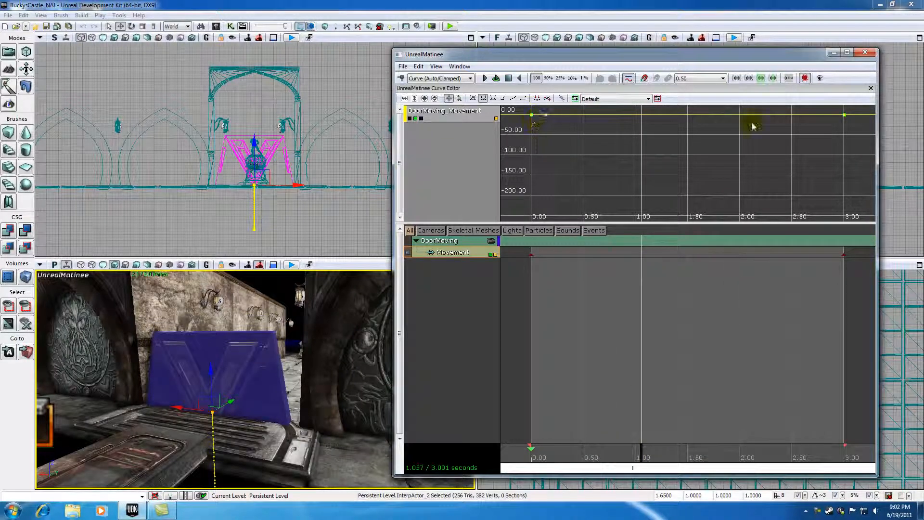
click(844, 115)
Step: Isolate the Z curve and preview the door's motion by scrubbing to about 2.67 s and back to 0 s
click(415, 119)
click(421, 118)
drag(640, 449, 809, 443)
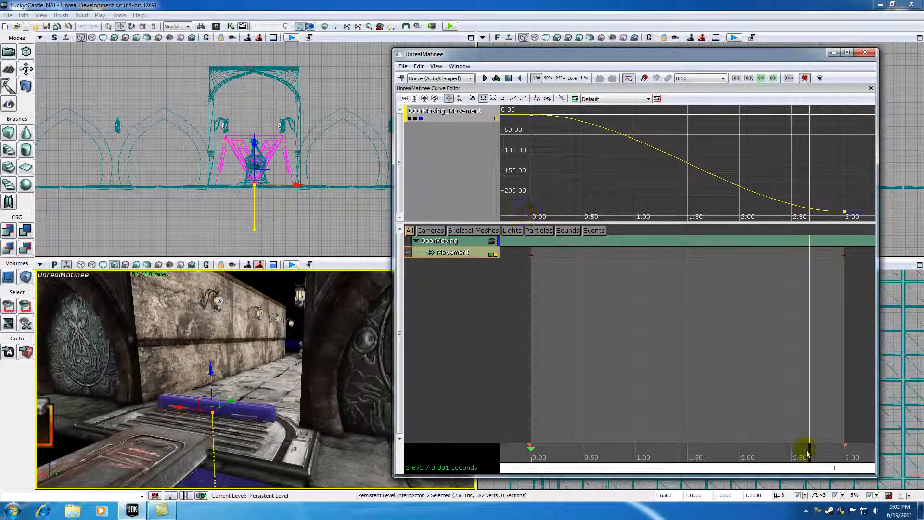
drag(802, 445, 690, 446)
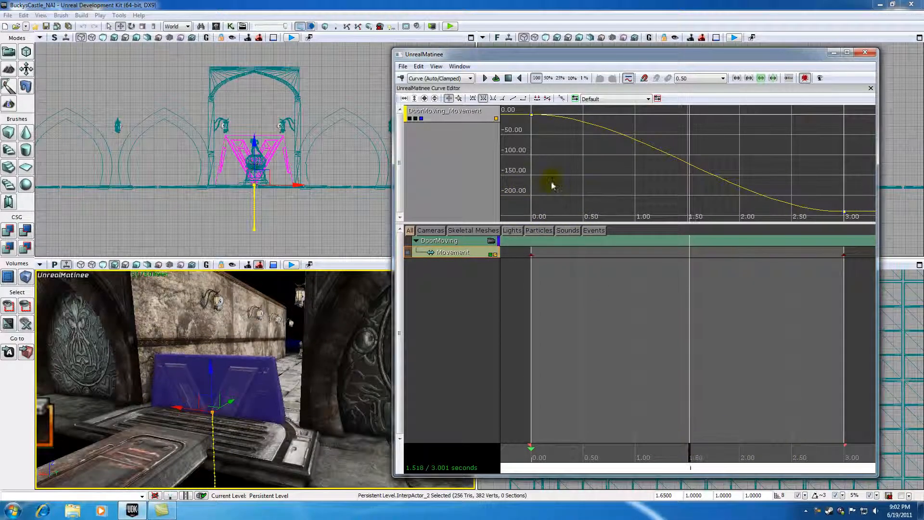
drag(691, 448, 524, 445)
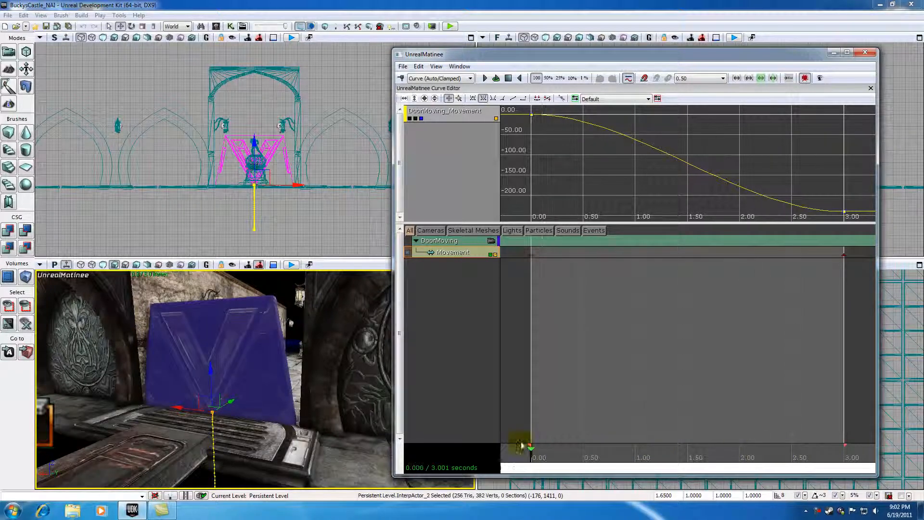
Step: Show the X and Y curves again to compare them with the Z curve
click(409, 118)
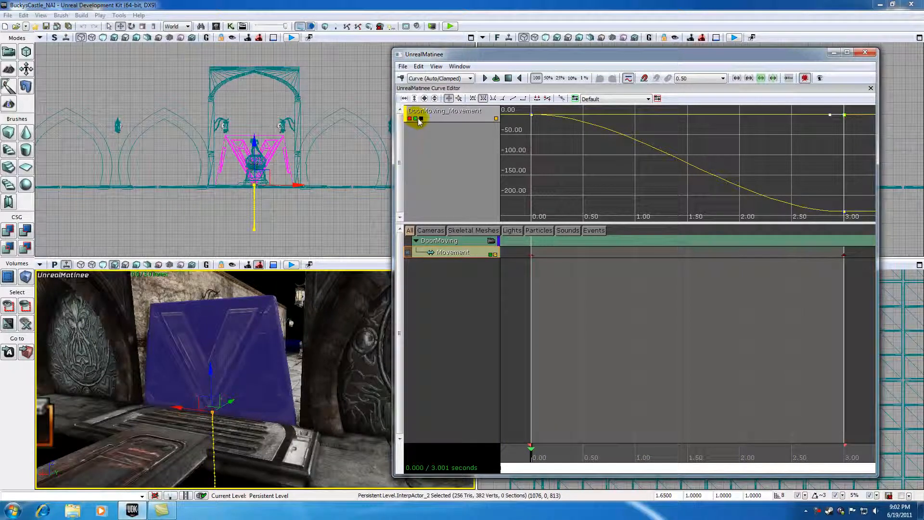
click(420, 119)
click(421, 118)
click(263, 456)
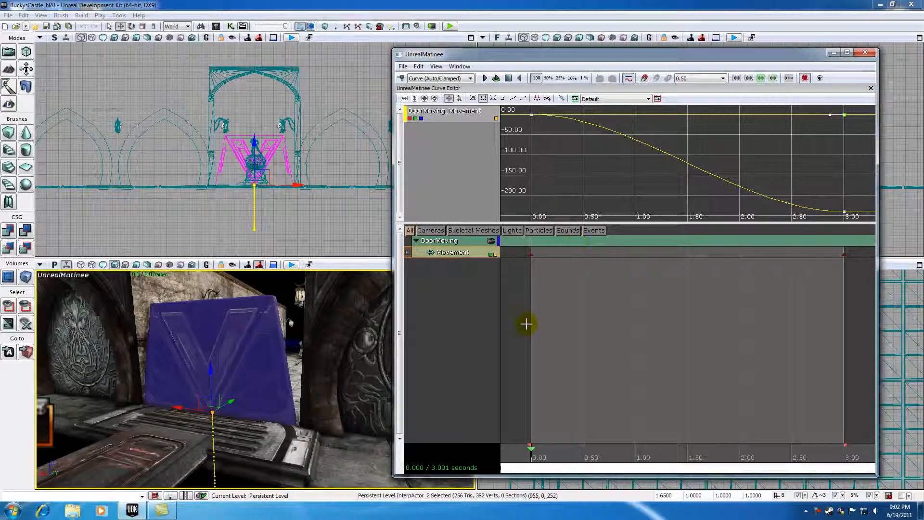
Step: Hide the X and Y curves of the DoorMoving movement, leaving only the Z curve in the graph
click(410, 119)
click(416, 120)
click(421, 120)
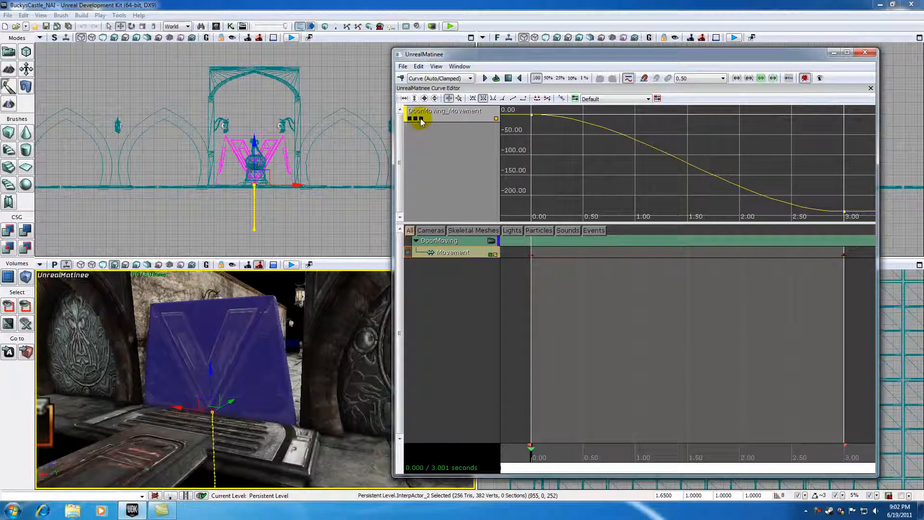
click(421, 119)
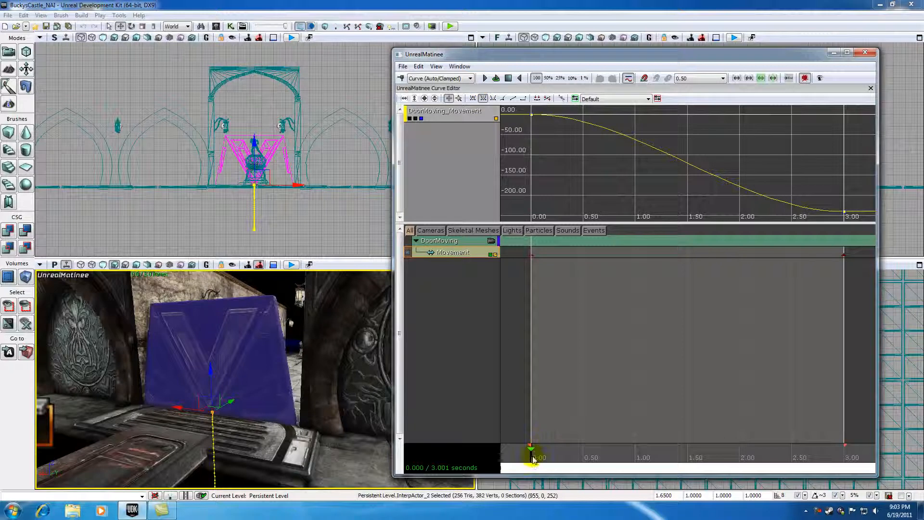
Step: Scrub the timeline from the start to about 1.45 s and back to about 1.02 s to compare the door's motion with the Z curve
drag(532, 459, 547, 459)
mouse_move(531, 115)
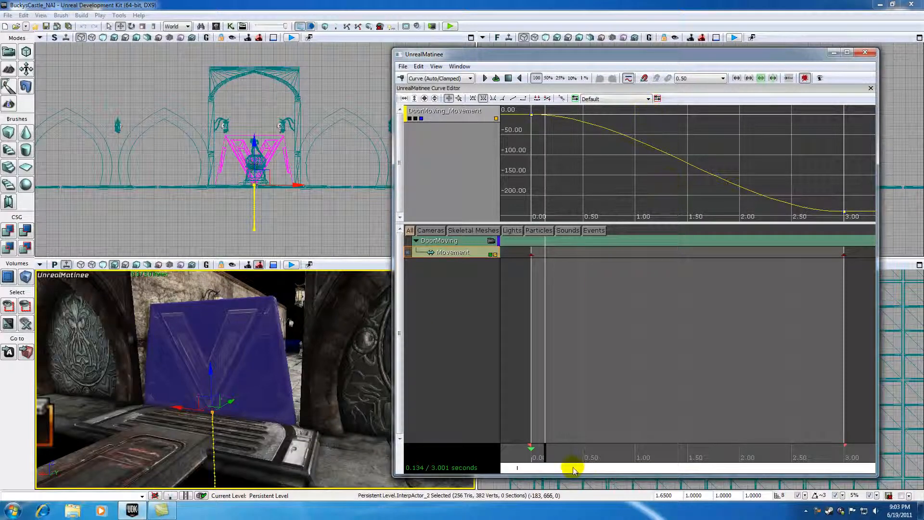
click(538, 453)
drag(539, 455, 681, 448)
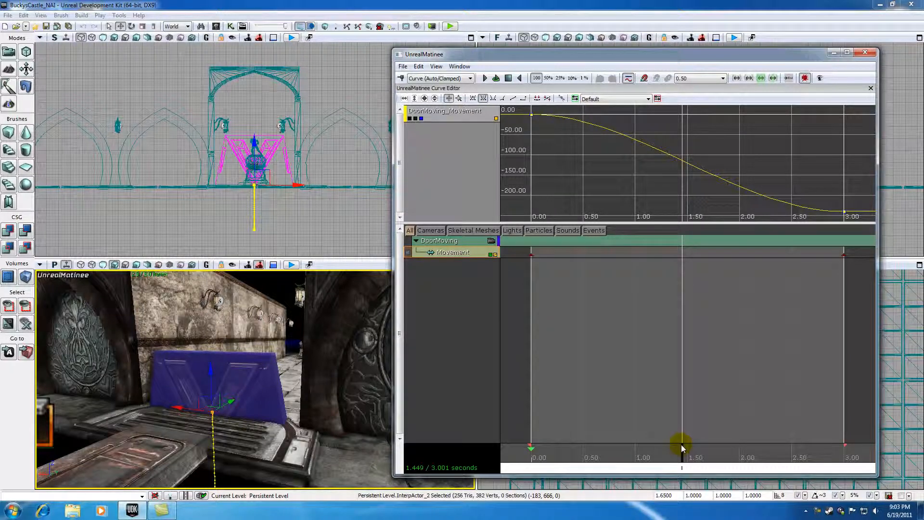
drag(681, 448, 636, 450)
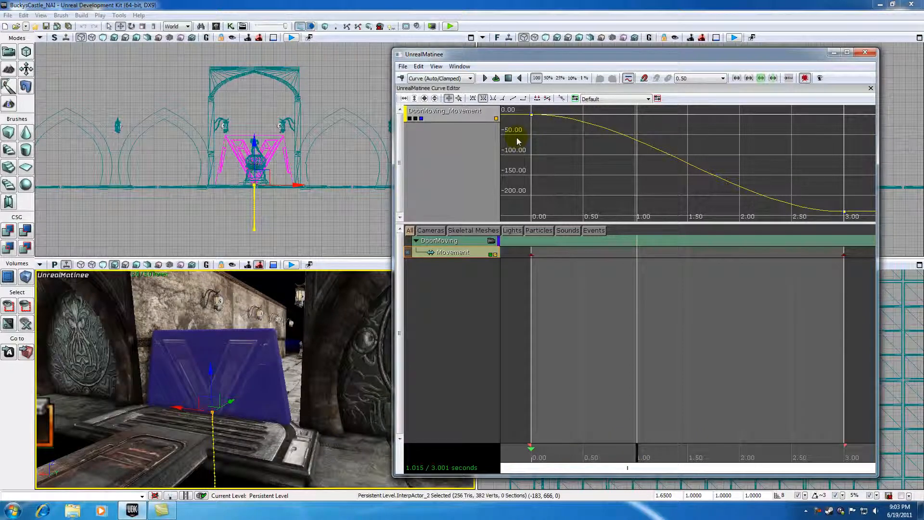
Step: Try Linear interpolation on the Z curve's start key, preview the door at about 0.34 s, and return the key to Auto/Clamped
click(531, 114)
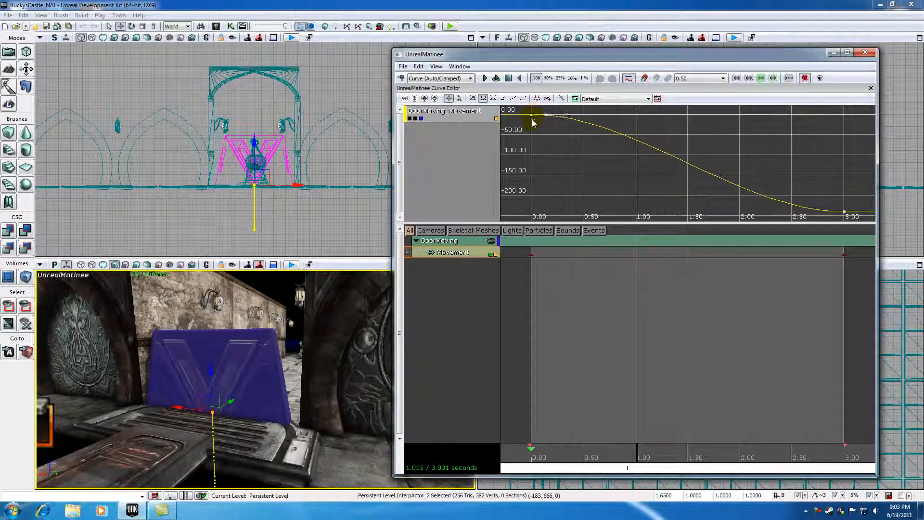
click(513, 98)
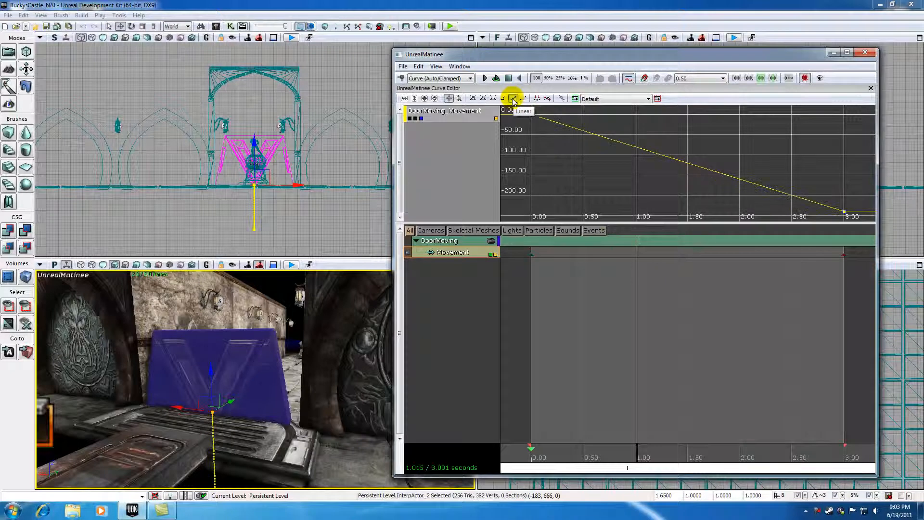
click(635, 451)
drag(635, 451, 566, 420)
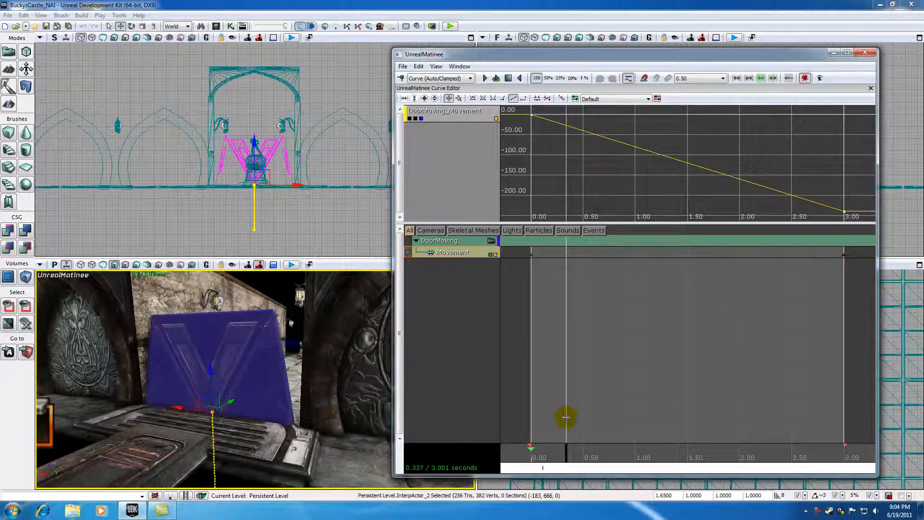
click(483, 99)
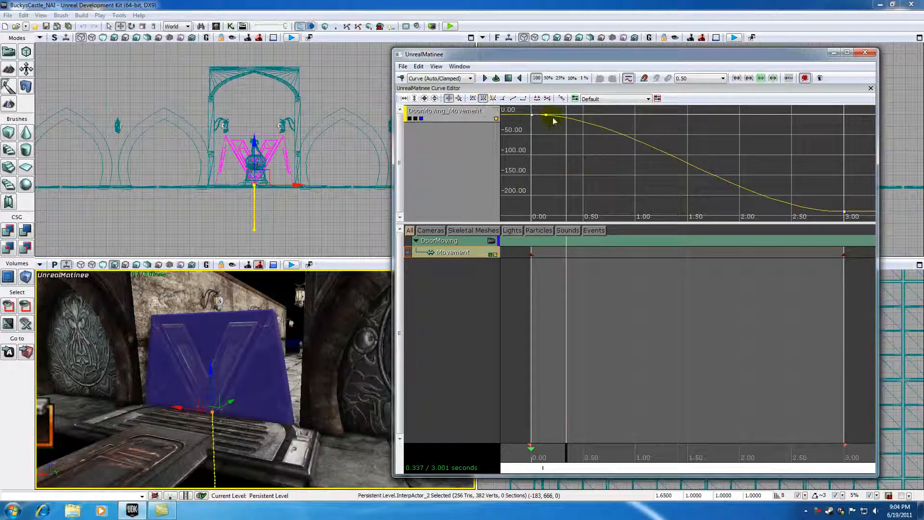
Step: Raise the Z start key's tangent so the curve peaks at about 45 units, and preview the door at about 0.41 s
mouse_move(533, 115)
mouse_move(553, 140)
mouse_down()
mouse_move(566, 154)
mouse_move(567, 138)
mouse_up()
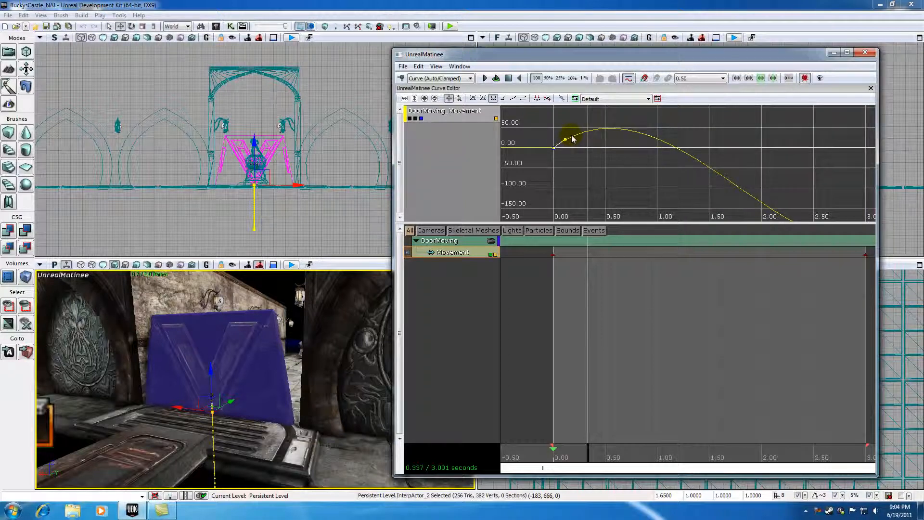
scroll(596, 159, down, 4)
drag(606, 175, 601, 140)
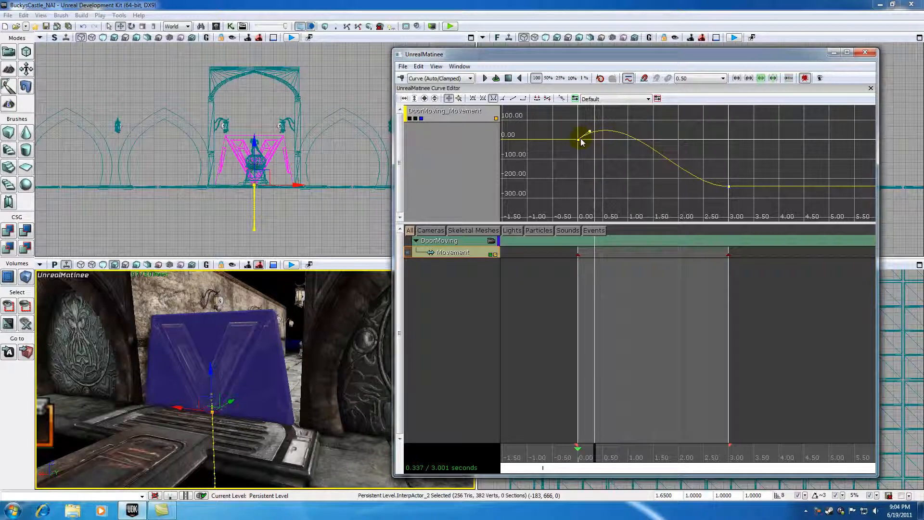
mouse_move(579, 144)
mouse_move(588, 448)
mouse_down()
mouse_move(578, 449)
mouse_move(726, 452)
mouse_move(579, 449)
mouse_move(600, 454)
mouse_up()
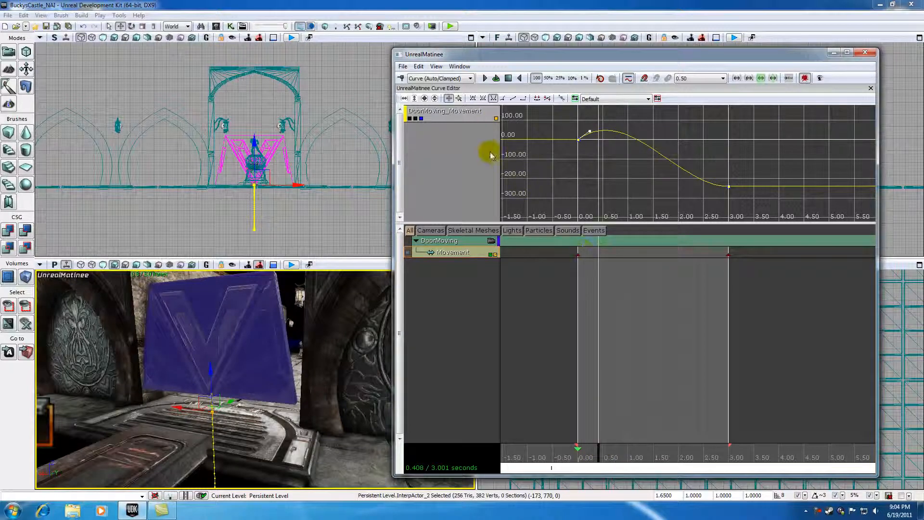
Step: Reset the Z start key to Auto/Clamped and raise its tangent again so the curve peaks at about 80 units
click(483, 99)
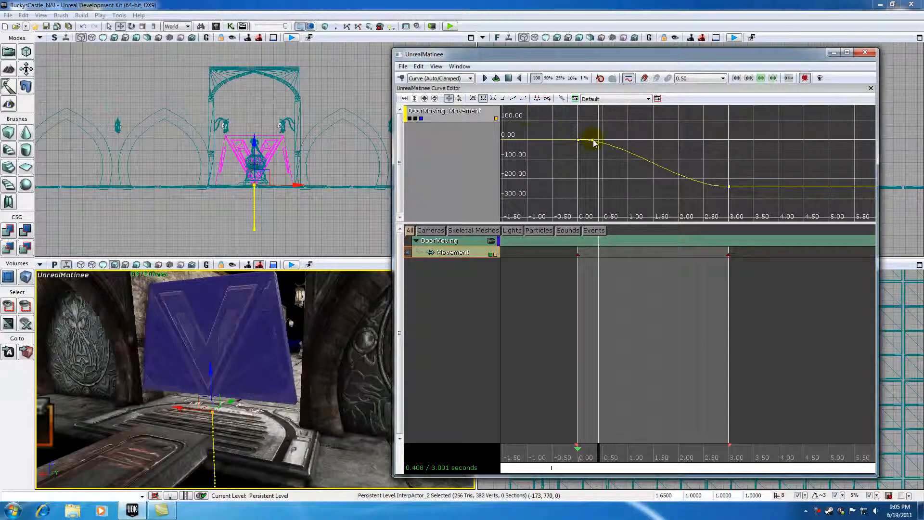
mouse_move(593, 140)
mouse_down()
mouse_move(589, 161)
mouse_move(591, 132)
mouse_up()
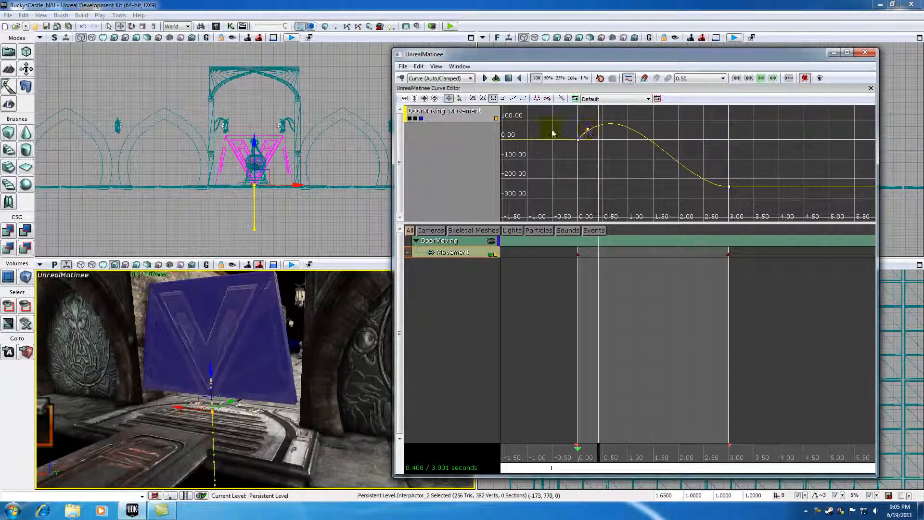
click(434, 99)
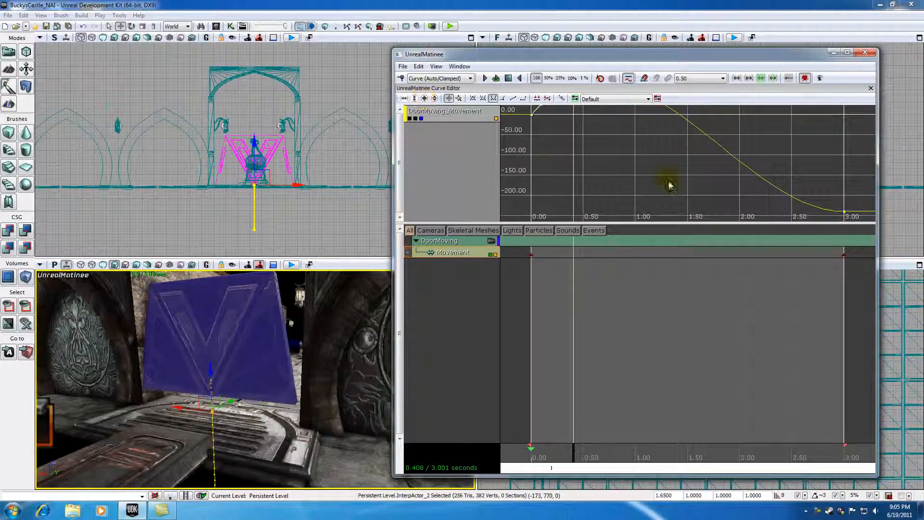
drag(625, 159, 644, 196)
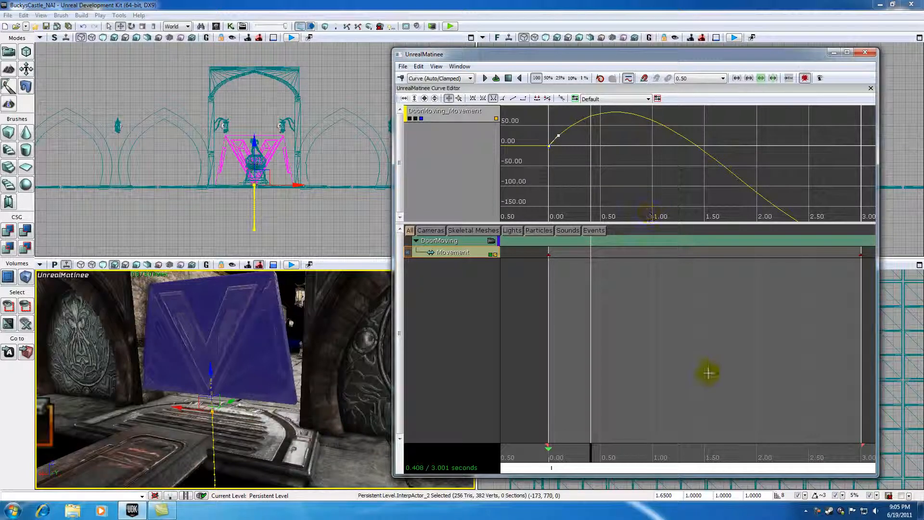
right_click(817, 514)
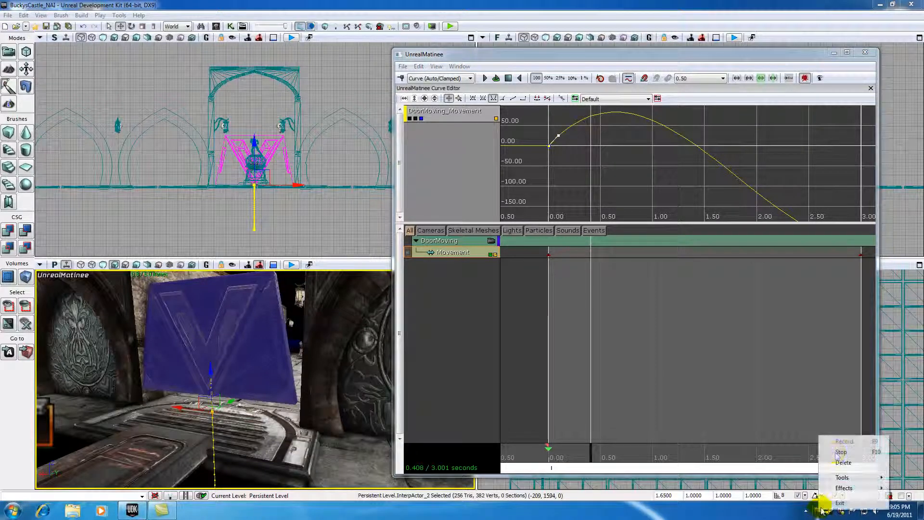